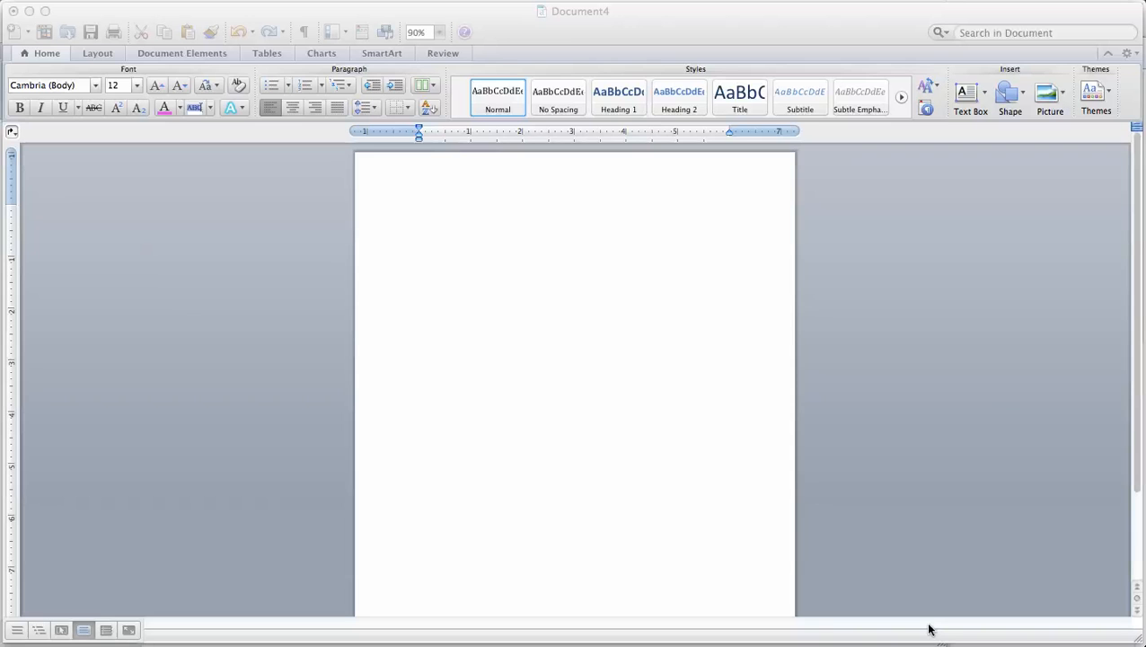
# - Set the font of the blank document to Times
pyautogui.click(96, 89)
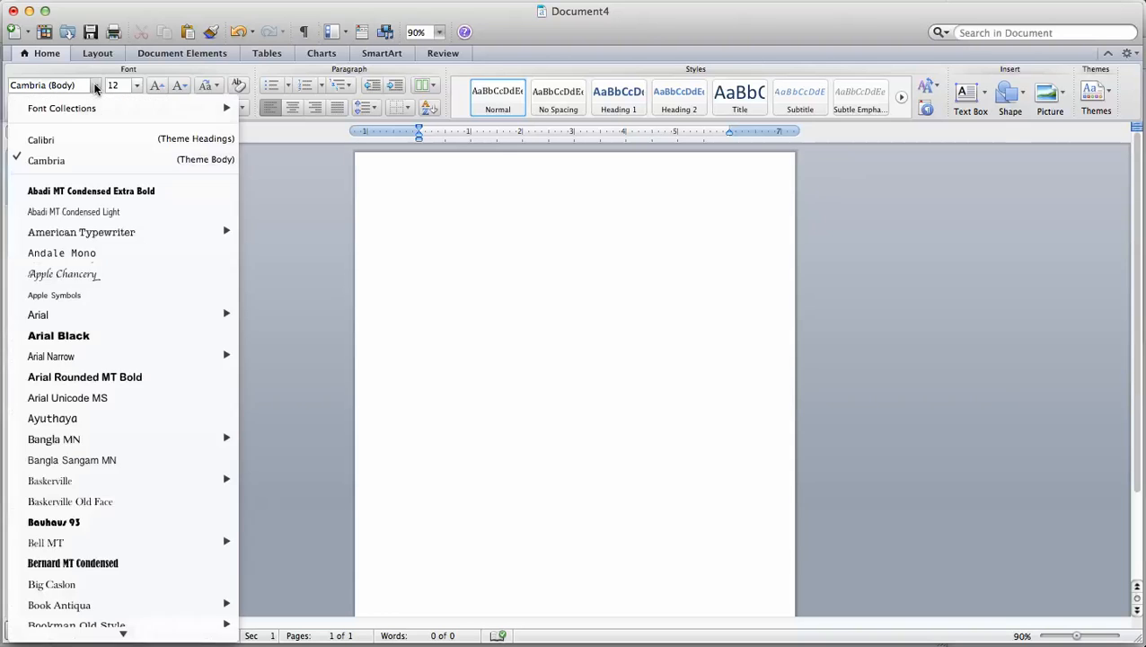
pyautogui.click(96, 86)
pyautogui.write('times')
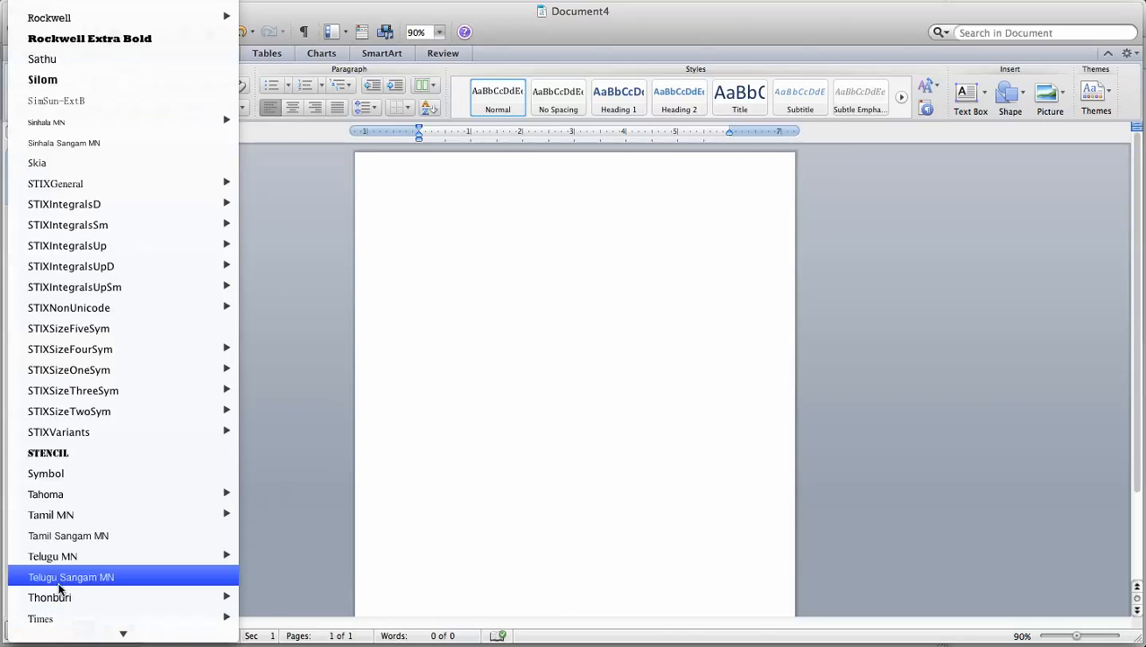
pyautogui.click(55, 620)
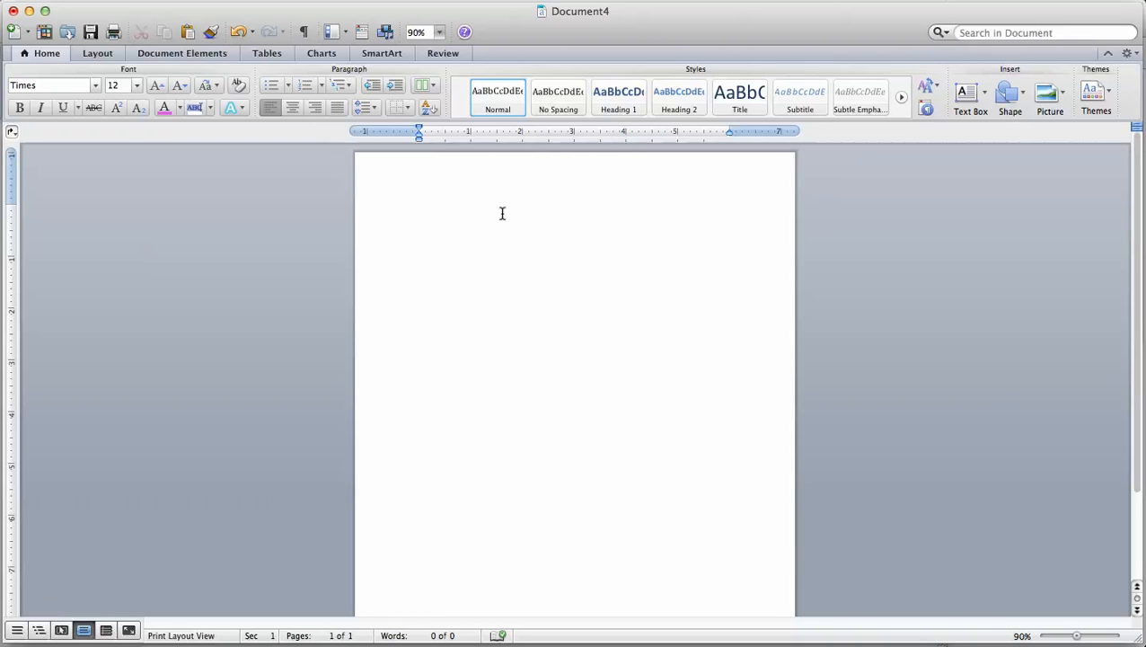
# - Enter a four-line heading with the author's name, "May 1st 2013", the teacher's name and "English Language Arts 1st Hour"
pyautogui.write('Mrs. Witt')
pyautogui.press('Return')
pyautogui.write('May 1st 2013')
pyautogui.press('Return')
pyautogui.write('Mrs. Witt')
pyautogui.press('Return')
pyautogui.write('Engl')
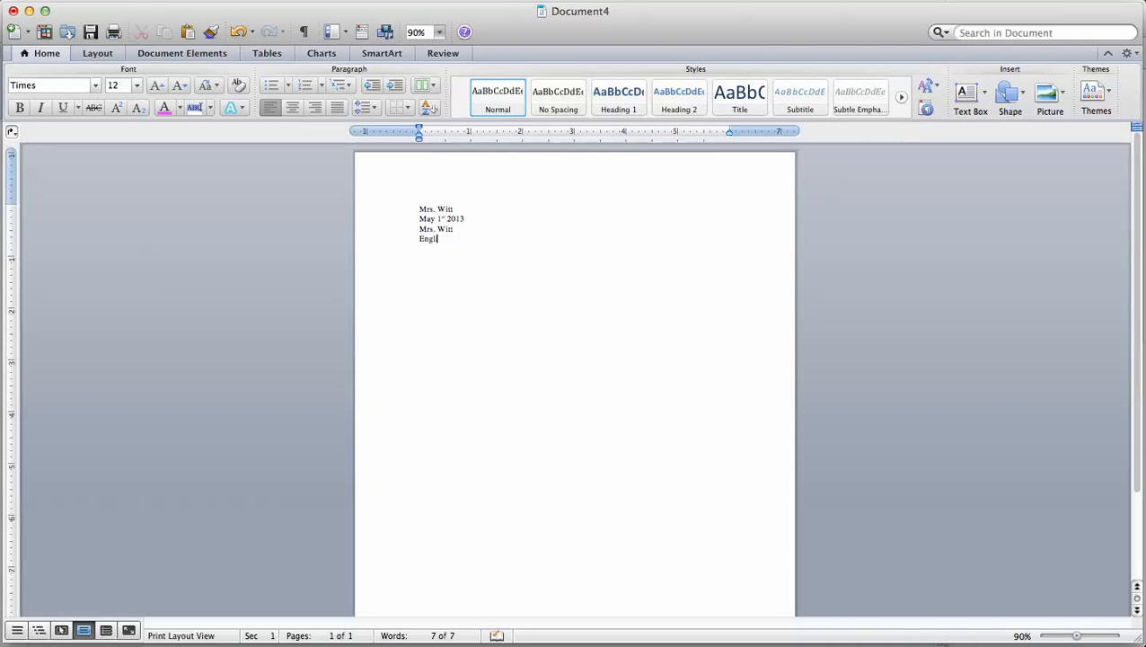
pyautogui.write('ish Language Arts 1st Hour')
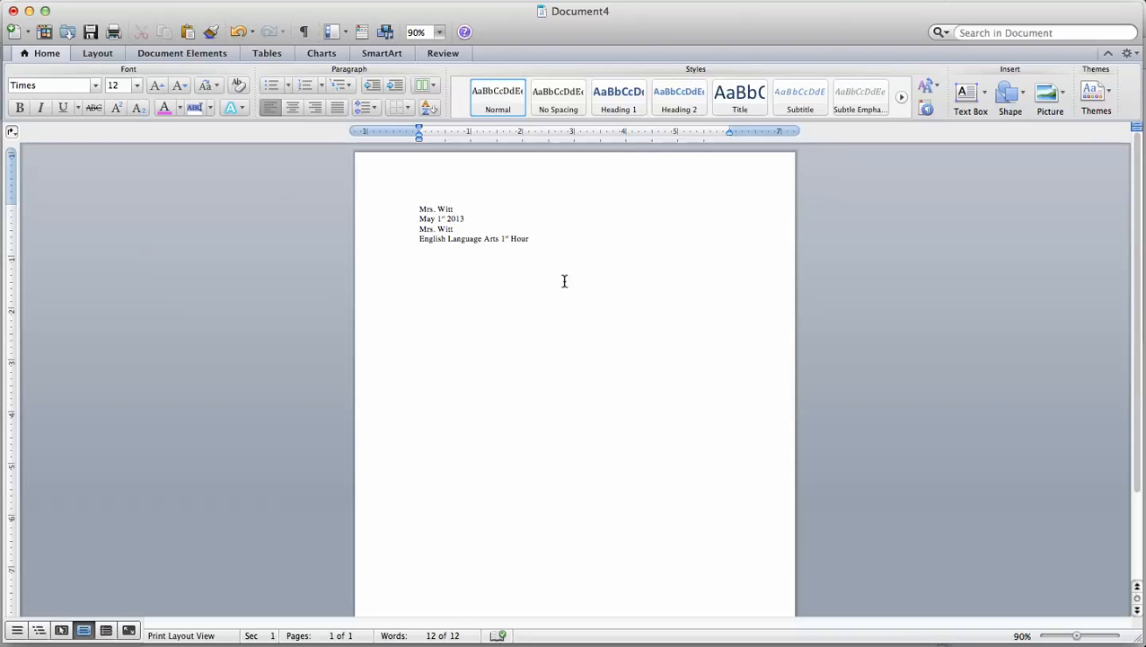
# - Right-align all four heading lines after trying them centred
pyautogui.moveTo(531, 239); pyautogui.dragTo(417, 215)
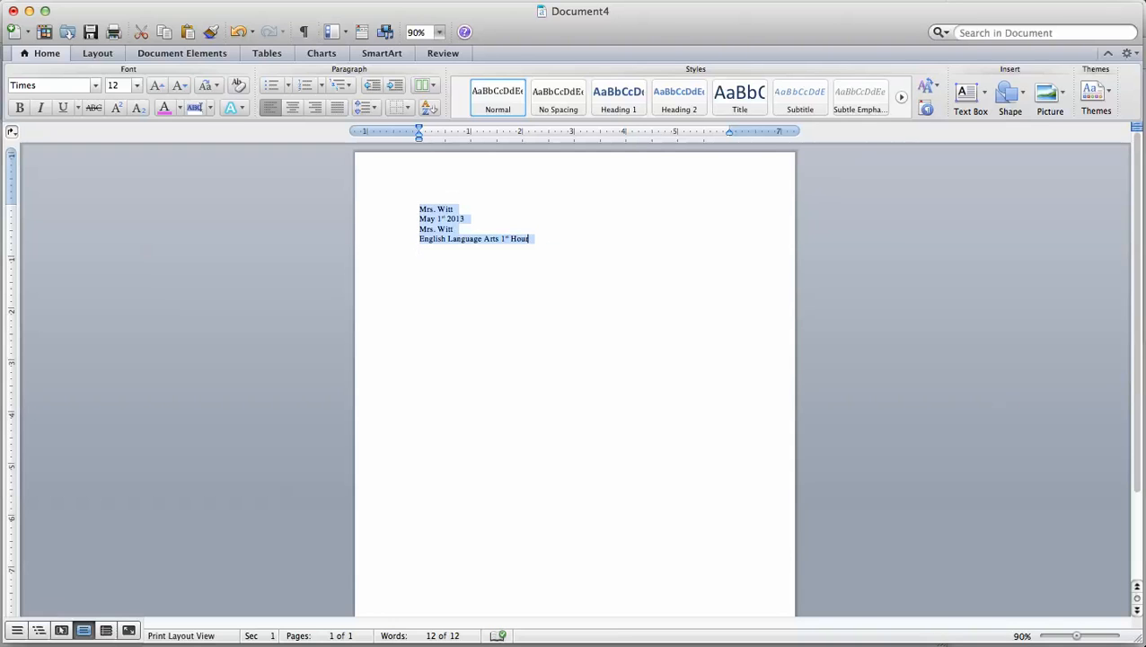
pyautogui.click(542, 239)
pyautogui.moveTo(542, 239); pyautogui.dragTo(395, 207)
pyautogui.click(294, 108)
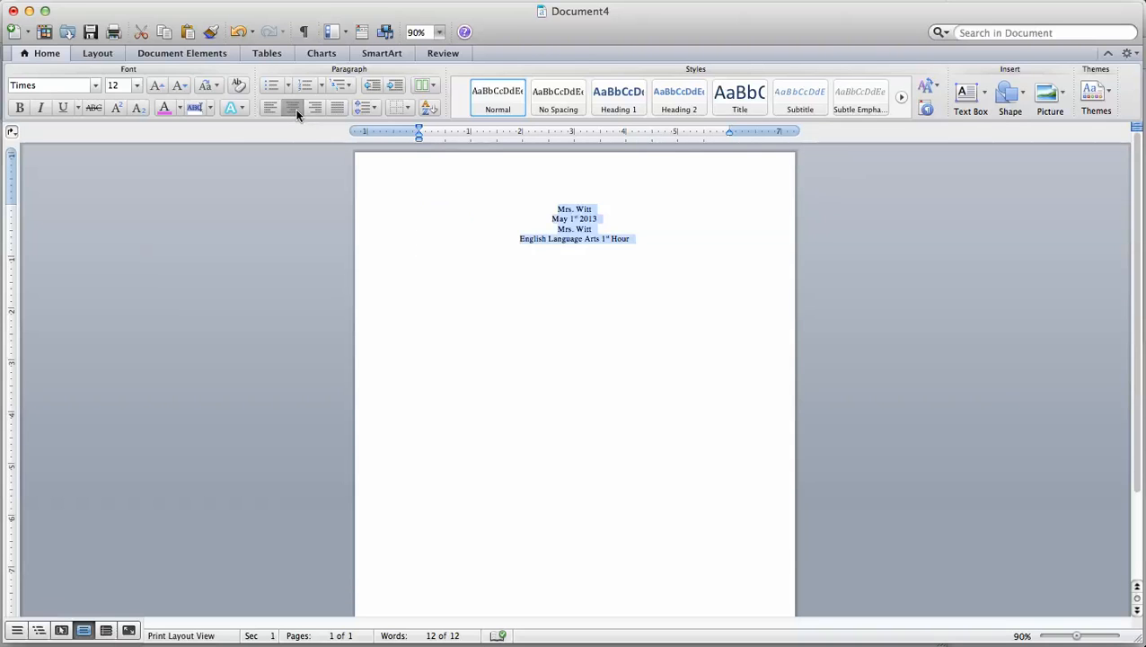
pyautogui.click(314, 107)
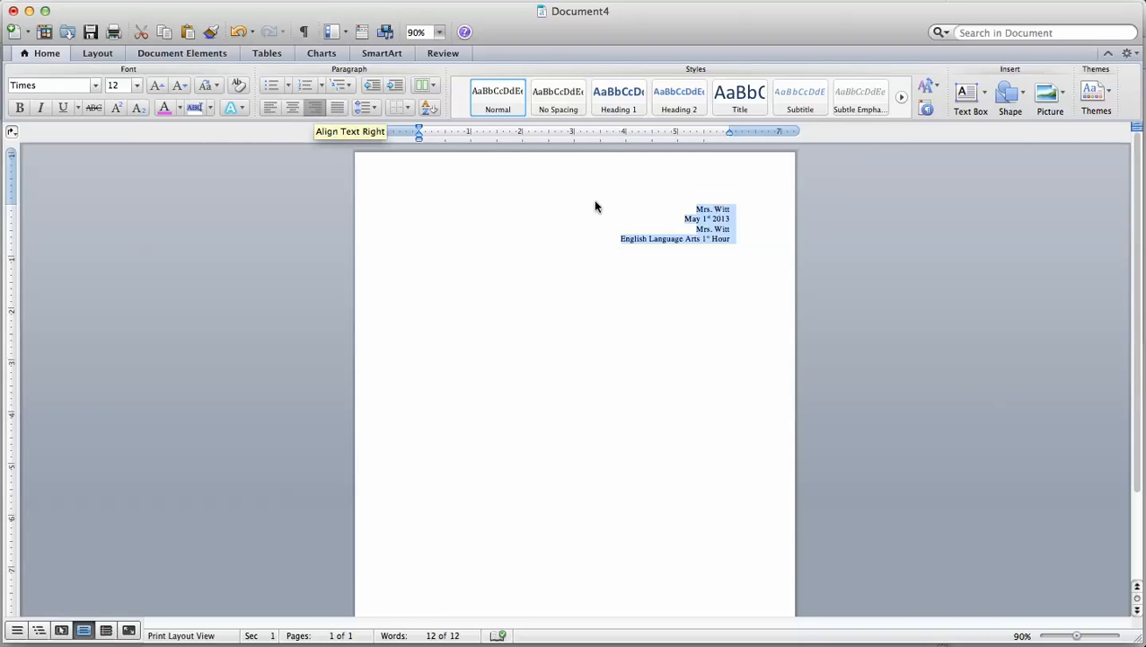
# - Add the centred title "Title of a Cool Essay" below the heading, separated by a blank line
pyautogui.click(709, 276)
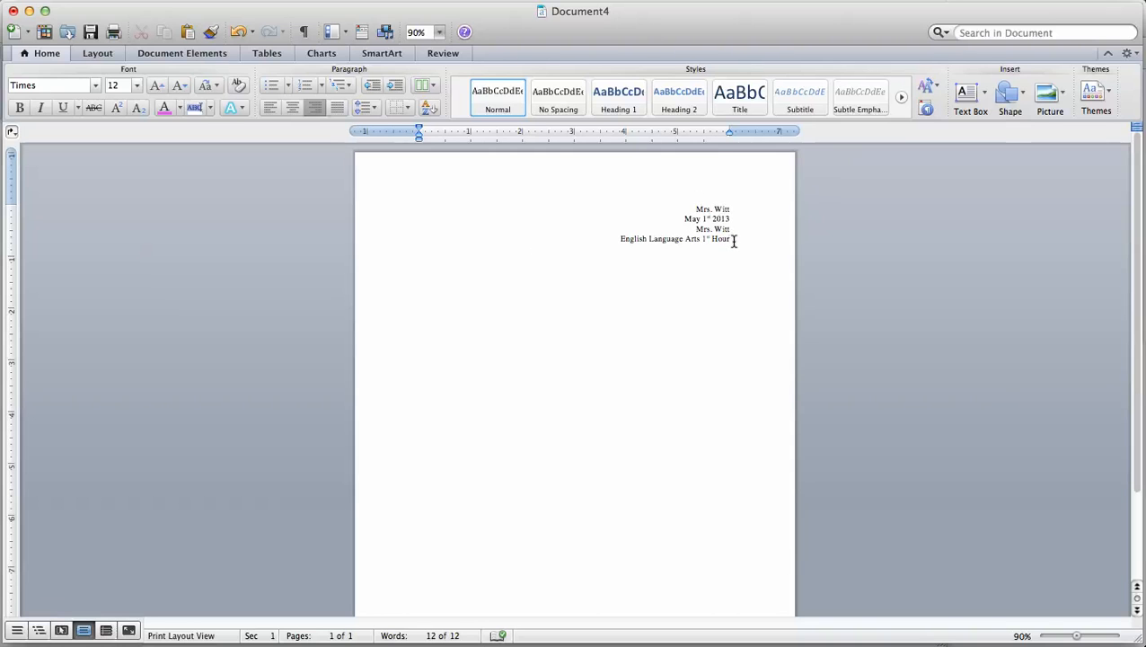
pyautogui.press('Return')
pyautogui.press('Return')
pyautogui.click(296, 108)
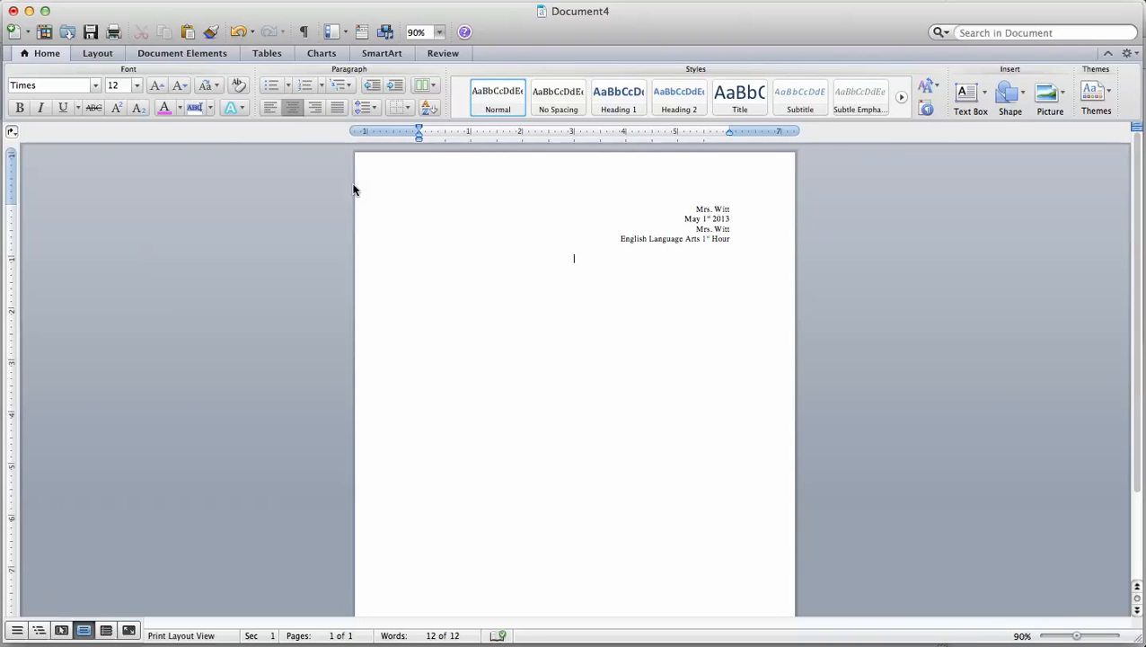
pyautogui.write('Title of a Cool Essay')
pyautogui.press('Return')
# - Start a left-aligned paragraph below the title with "First line of my awesome essay begins here..." and indent its first line
pyautogui.click(271, 109)
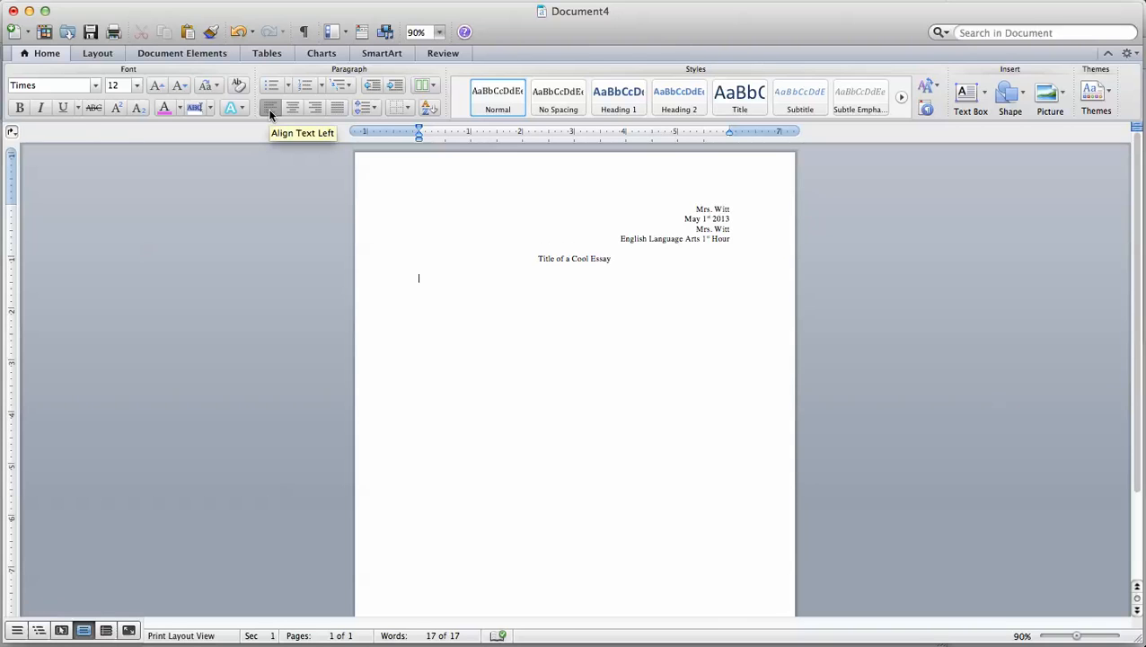
pyautogui.write('First line of my awesome essay begin')
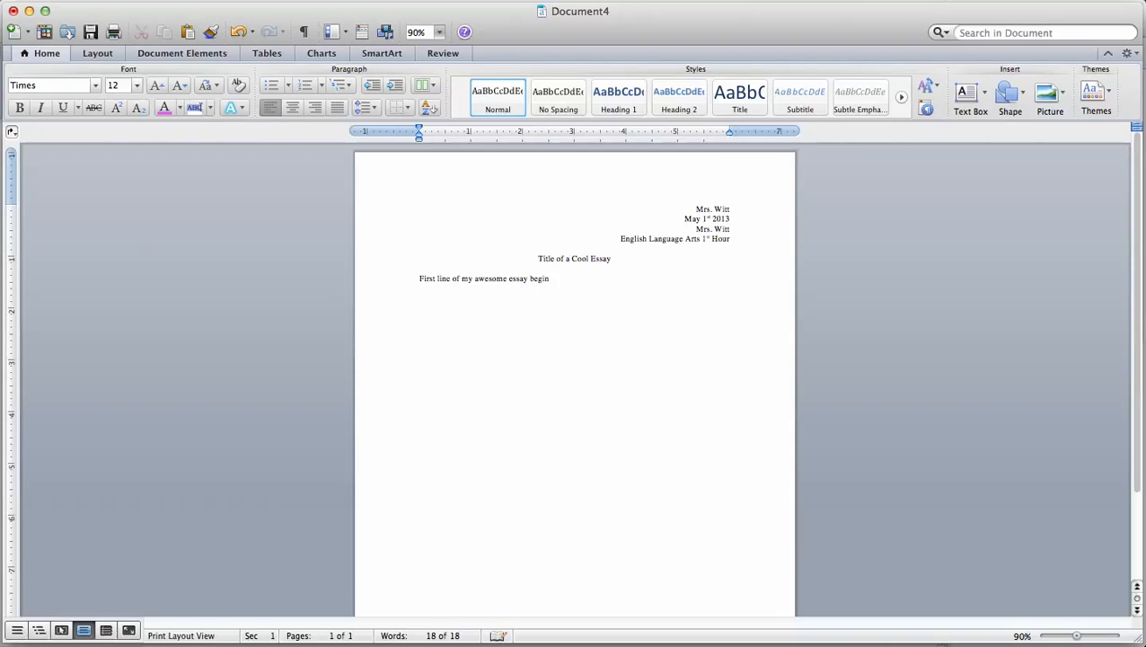
pyautogui.write('s here...')
pyautogui.click(417, 276)
pyautogui.press('Tab')
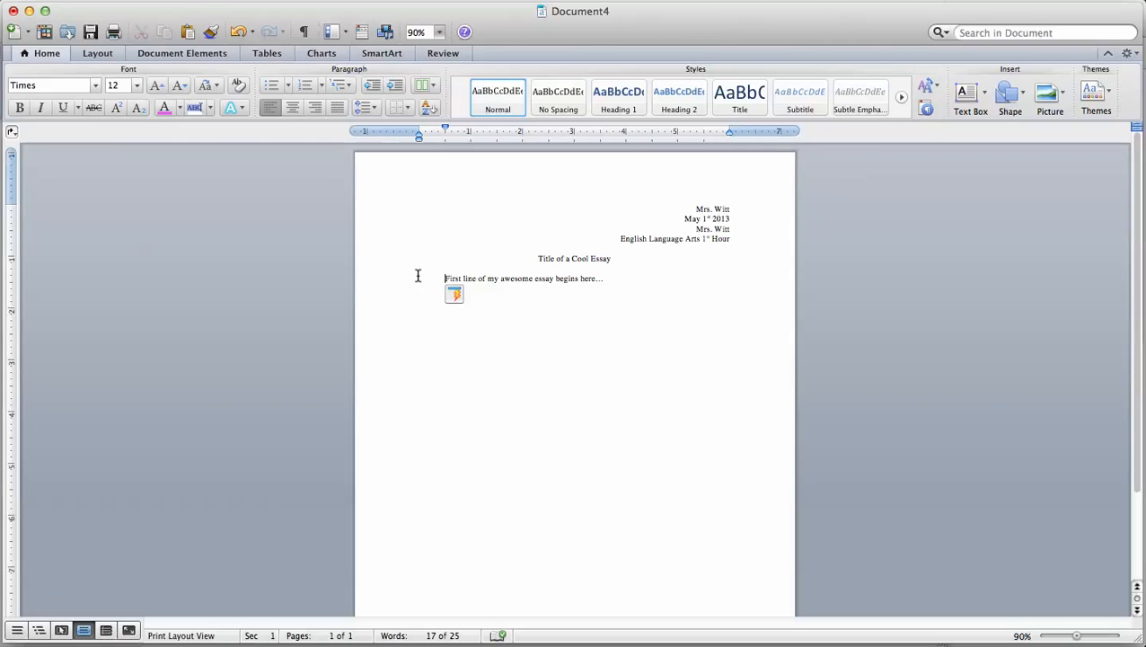
# - Continue the paragraph with "This is a great essay and I am typing this right now for all of you to read!"
pyautogui.click(623, 275)
pyautogui.press('Return')
pyautogui.write('This is a great essay and')
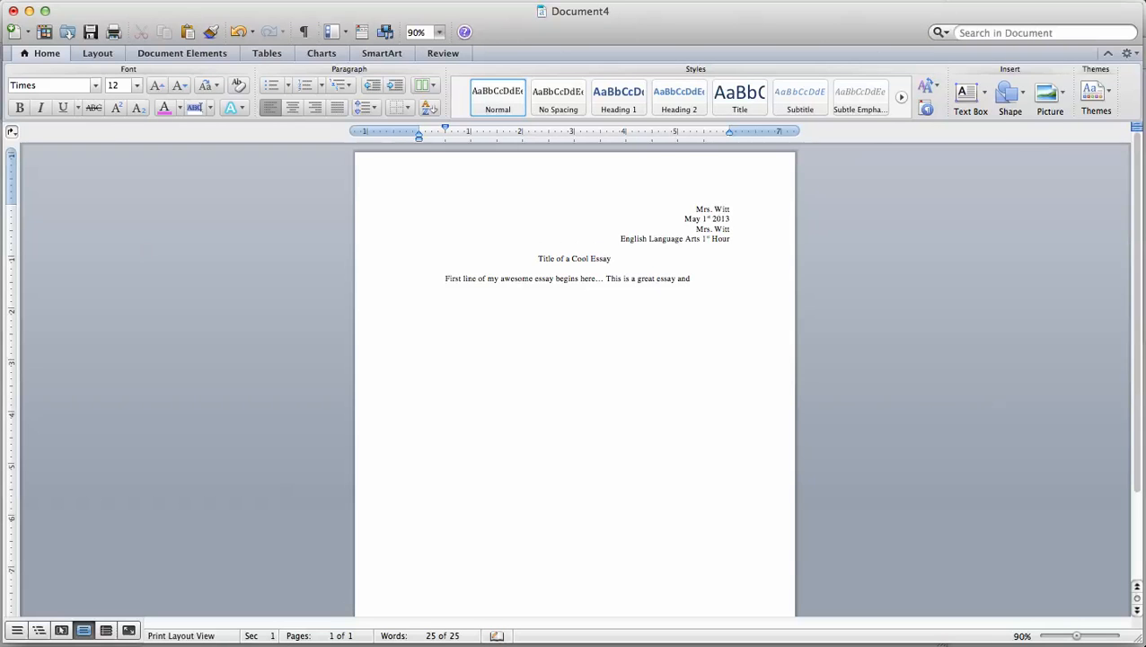
pyautogui.write(' I am tying this right now for all of you te')
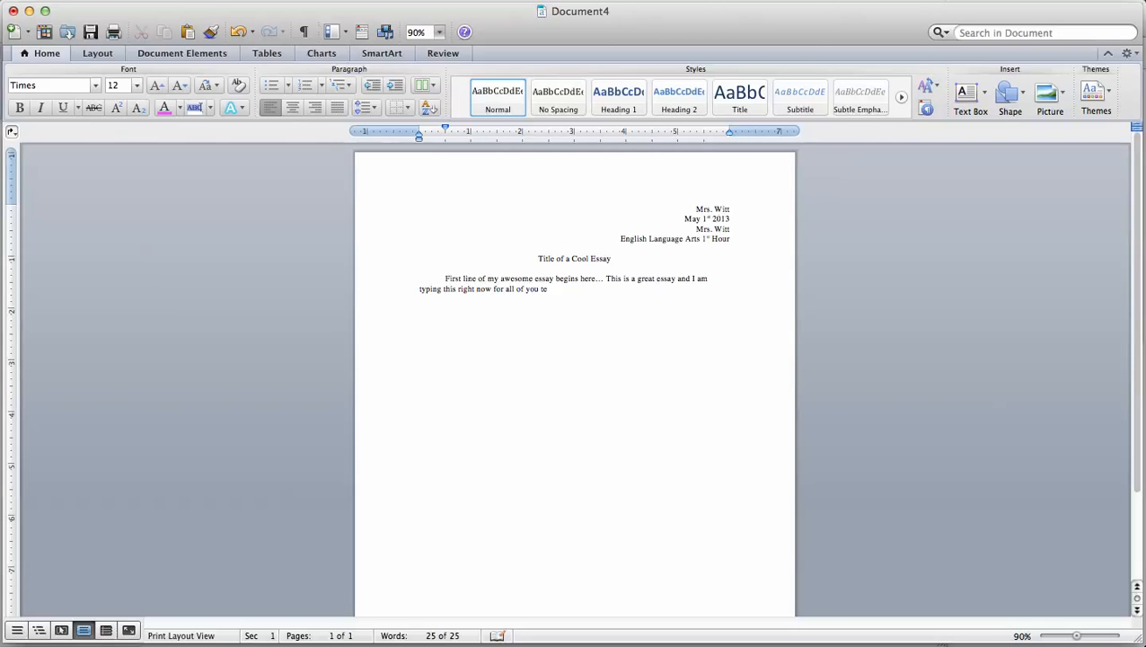
pyautogui.press('BackSpace')
pyautogui.write('o read!')
# - Try double line spacing on the body paragraph and return it to single spacing
pyautogui.moveTo(572, 290); pyautogui.dragTo(449, 283)
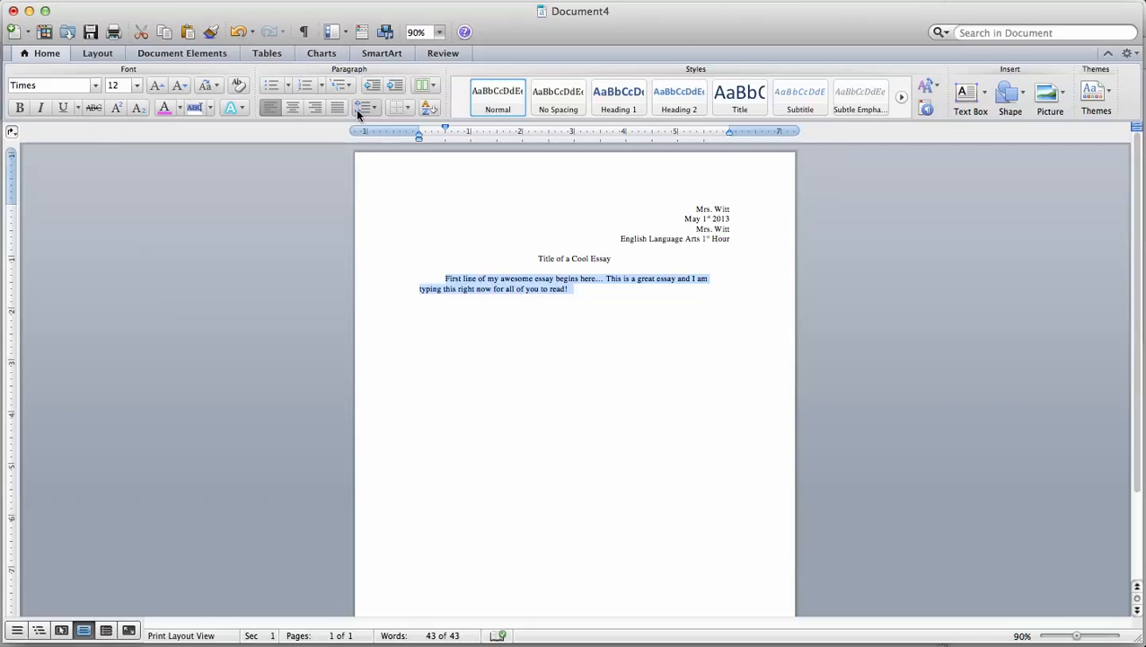
pyautogui.click(639, 294)
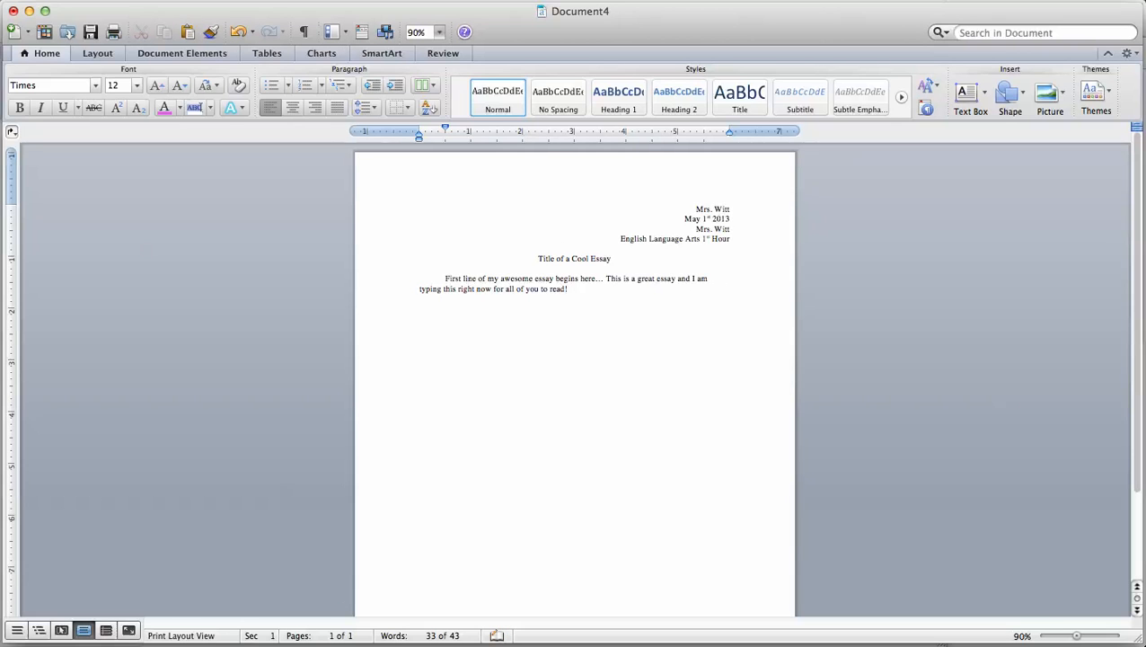
pyautogui.press('super+2')
pyautogui.press('super+1')
# - Try line spacings of 1.15 and 1.5 on the body paragraph, and settle on 2.0
pyautogui.moveTo(578, 290); pyautogui.dragTo(444, 278)
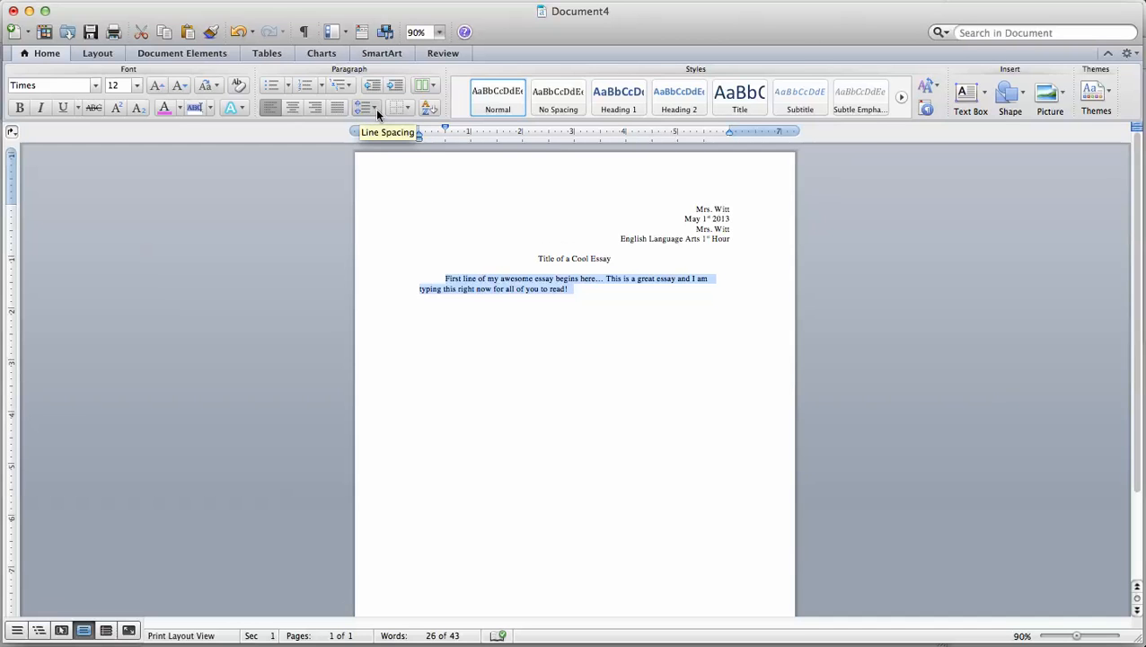
pyautogui.click(376, 109)
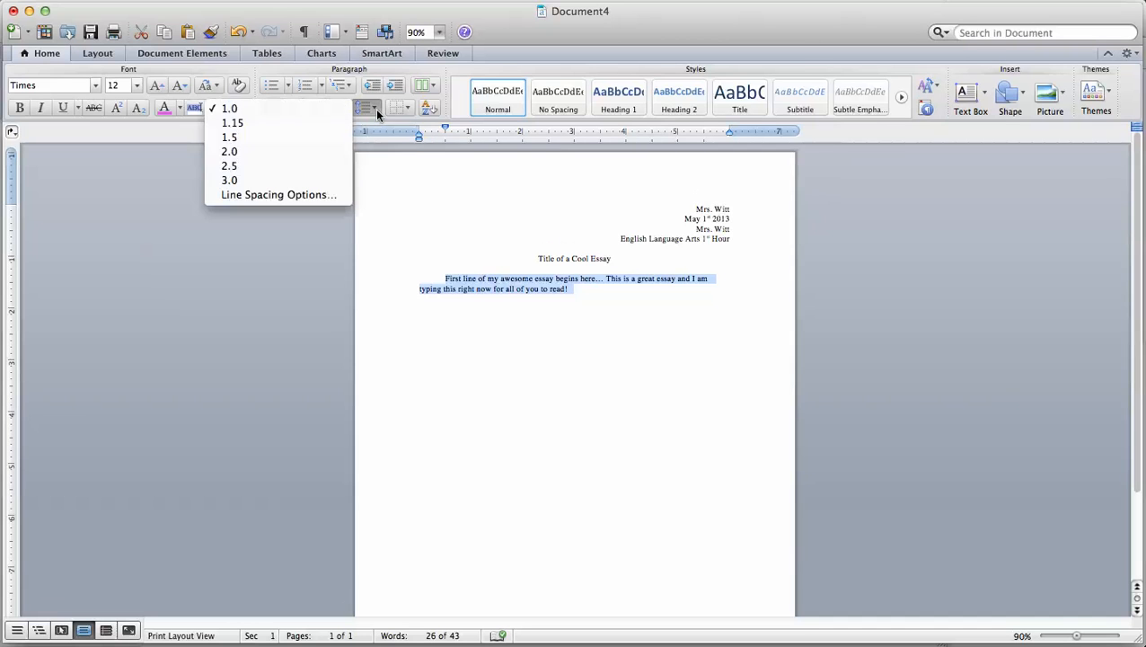
pyautogui.click(300, 120)
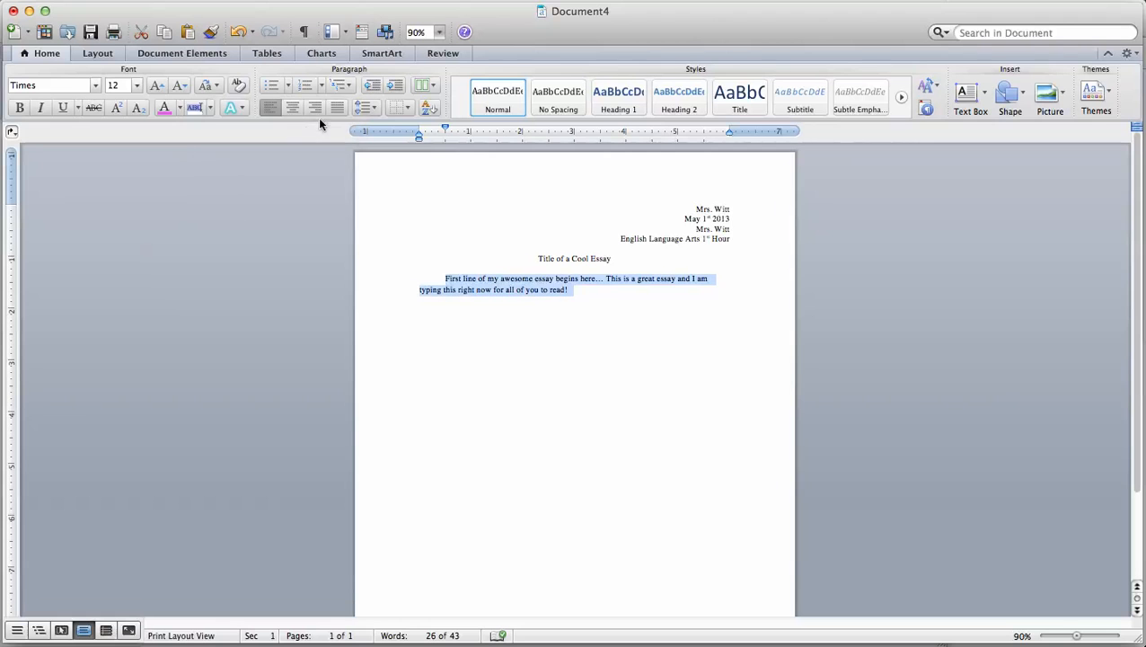
pyautogui.click(376, 107)
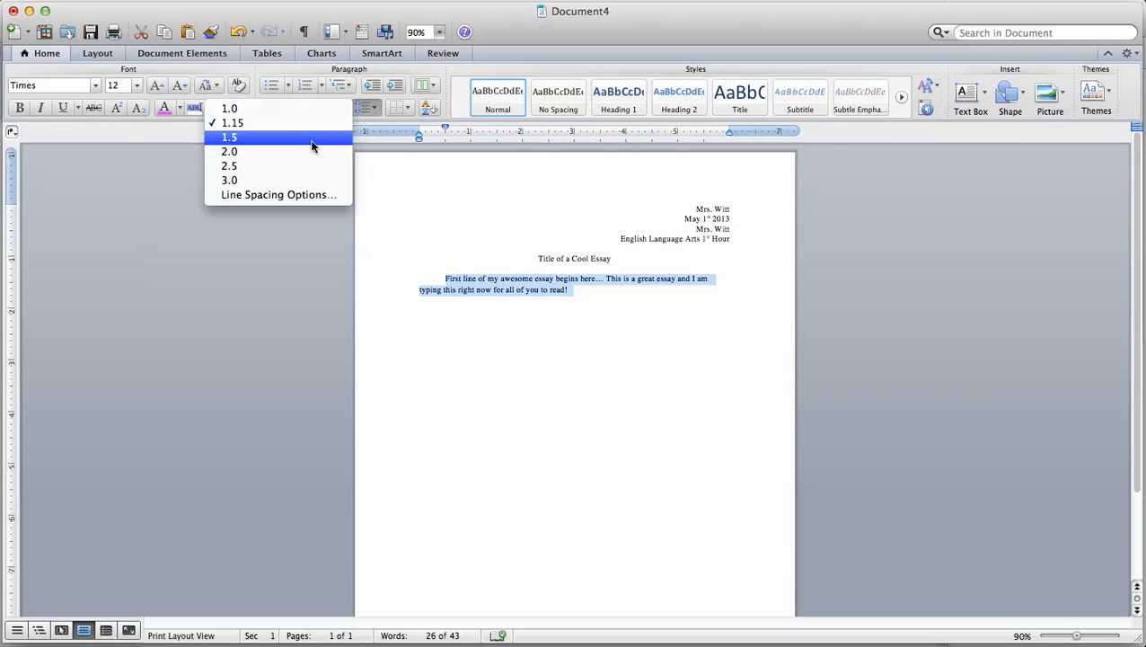
pyautogui.click(312, 145)
pyautogui.click(372, 107)
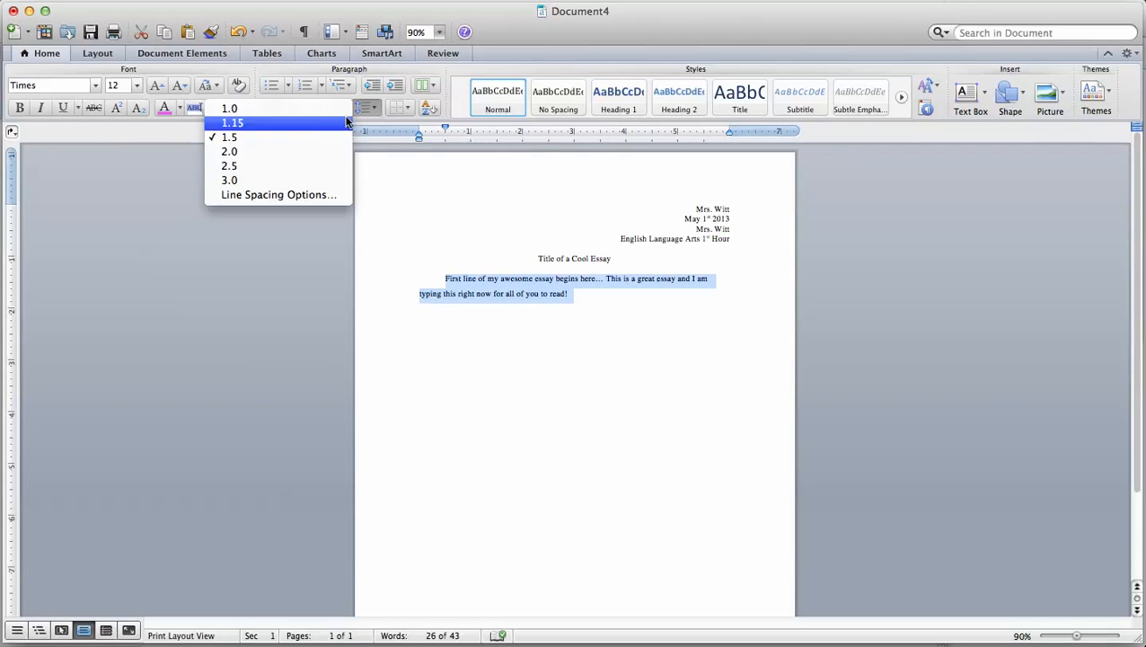
pyautogui.click(310, 150)
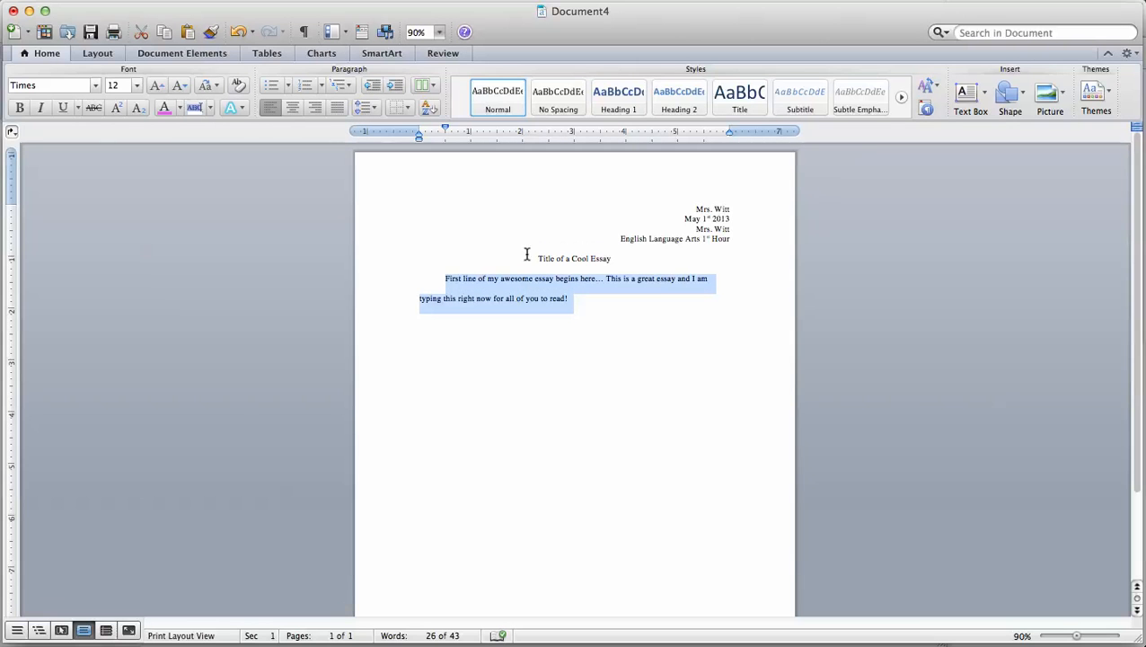
pyautogui.click(375, 109)
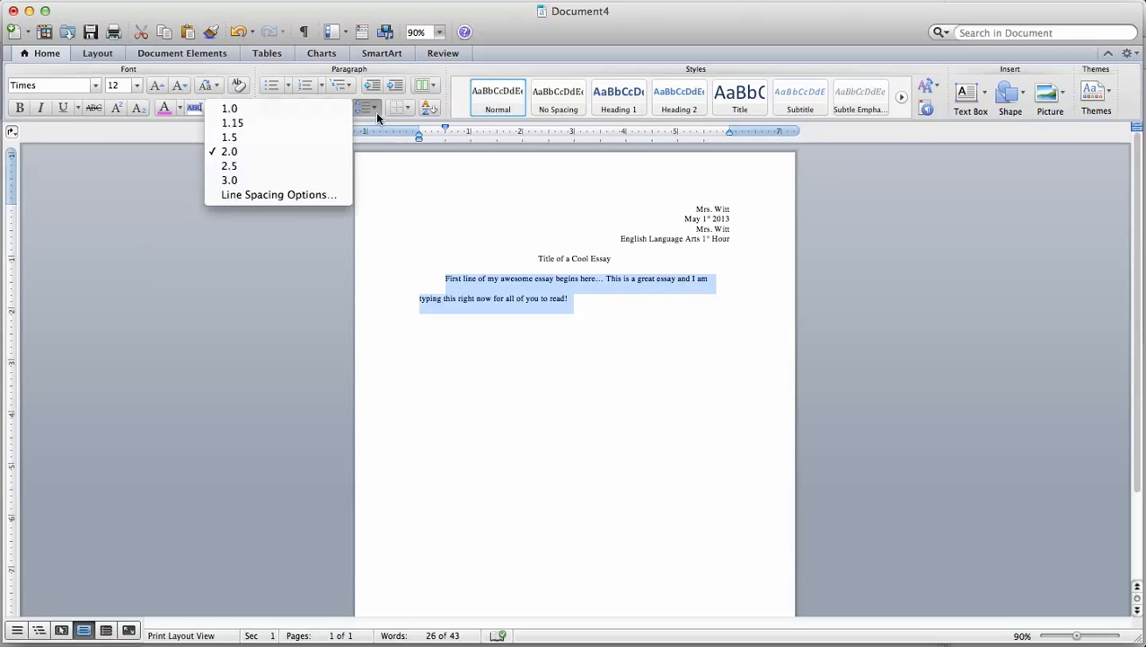
pyautogui.click(303, 160)
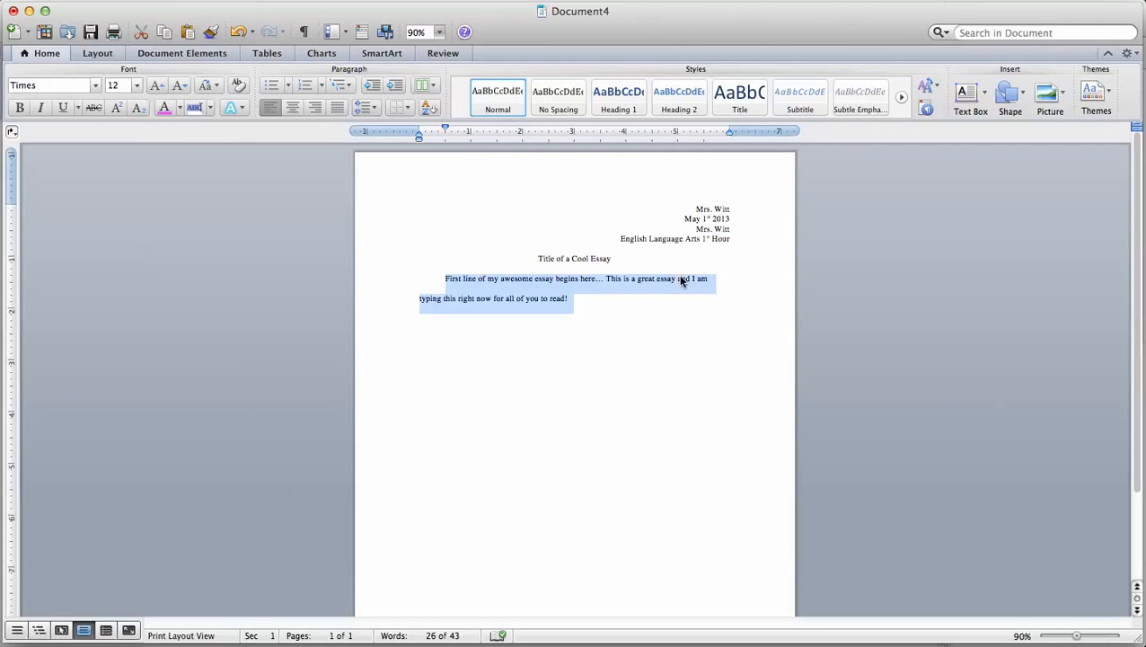
pyautogui.click(596, 303)
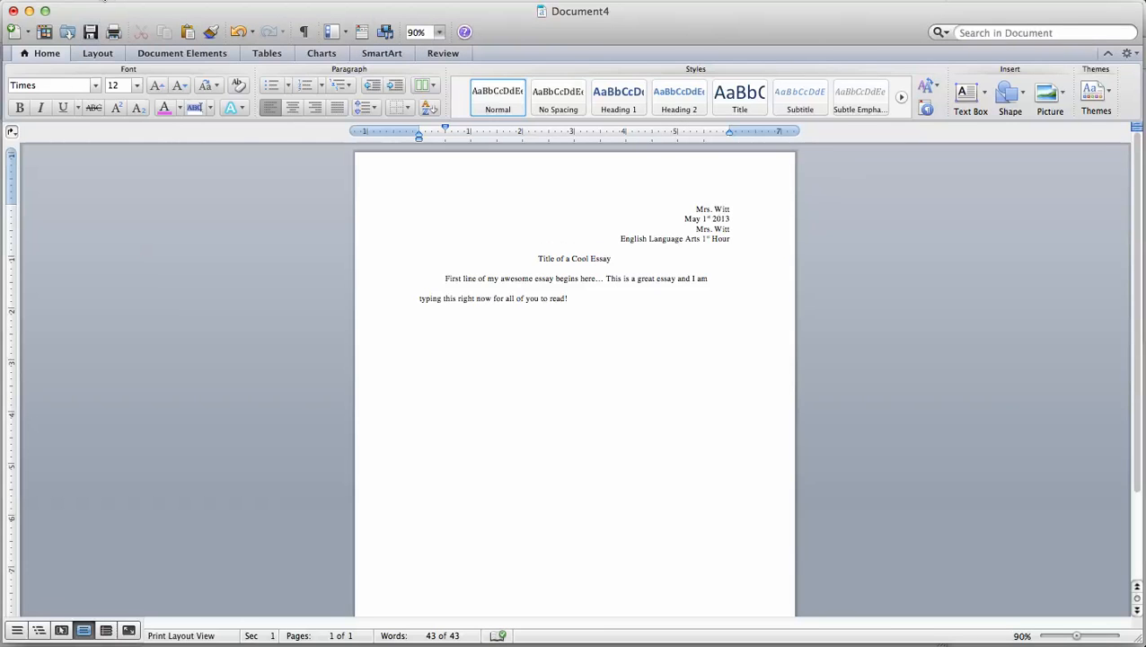
# - Insert right-aligned page numbers in the footer, shown on the first page too, and check the number at the page's bottom
pyautogui.click(102, 1)
pyautogui.moveTo(209, 1)
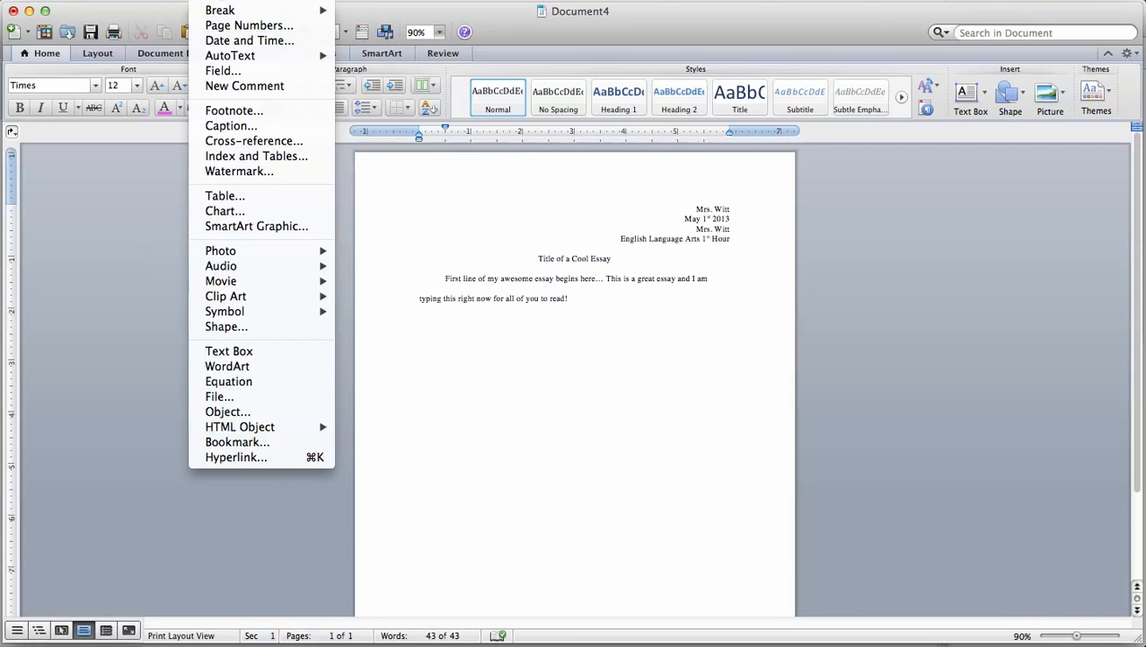
pyautogui.click(225, 27)
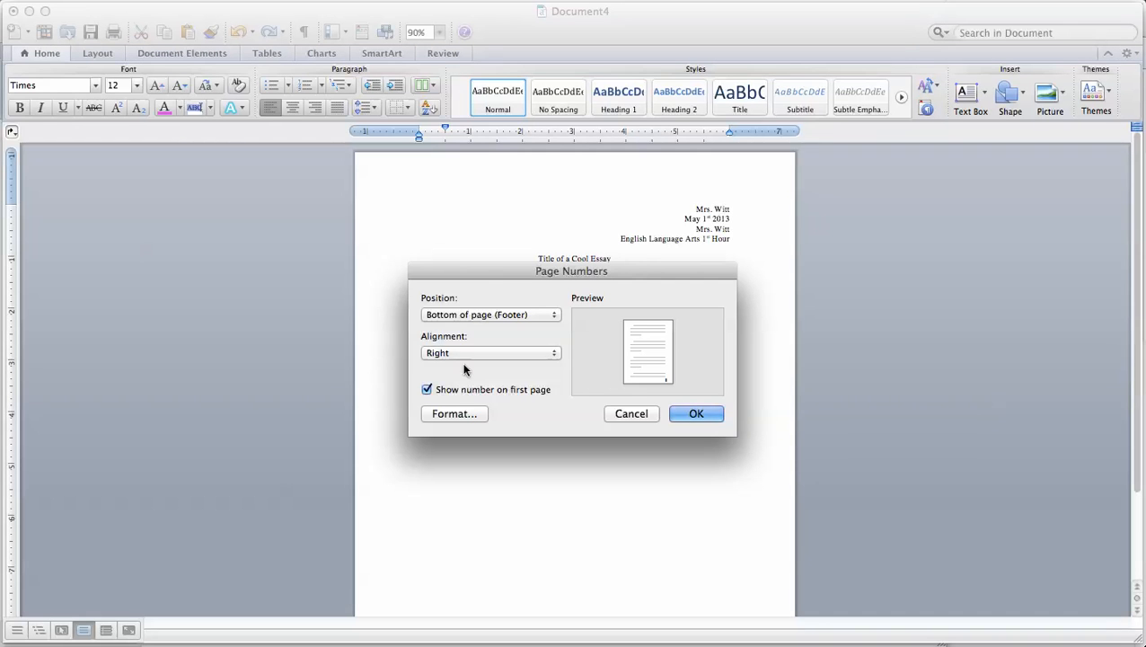
pyautogui.click(552, 315)
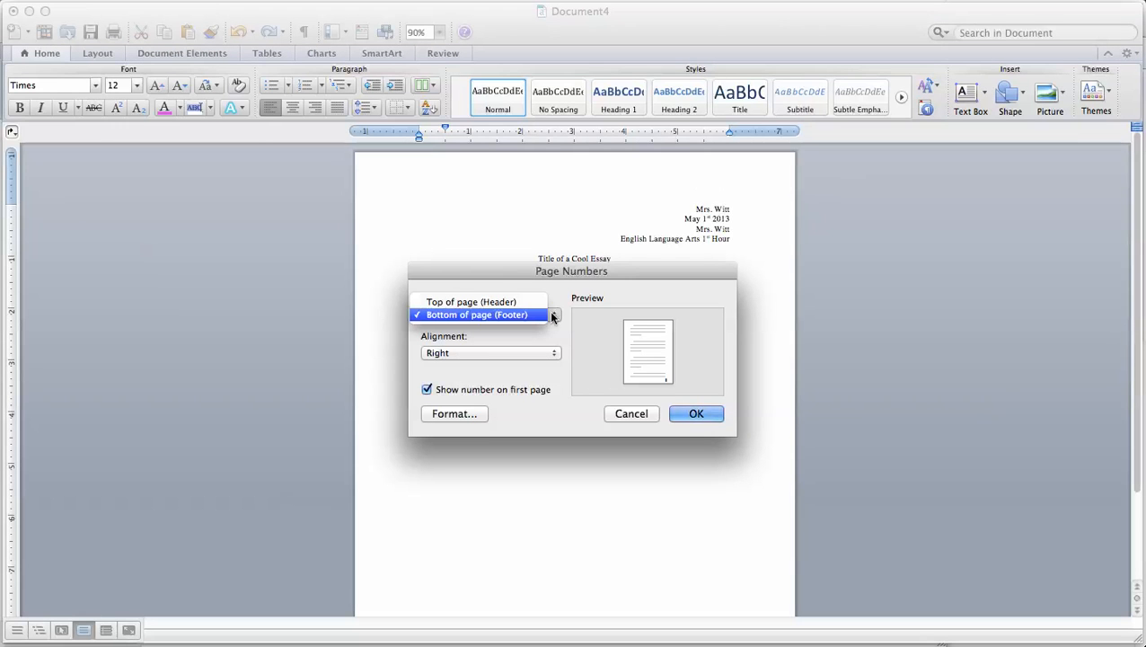
pyautogui.click(522, 314)
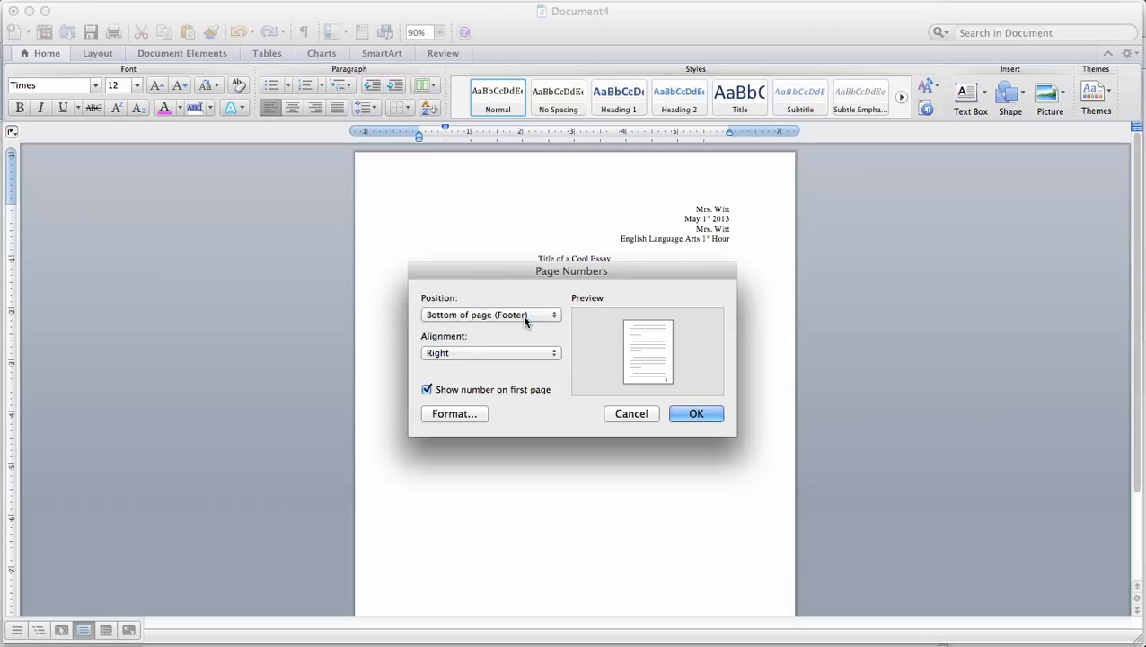
pyautogui.click(683, 418)
pyautogui.scroll(-3, 684, 418)
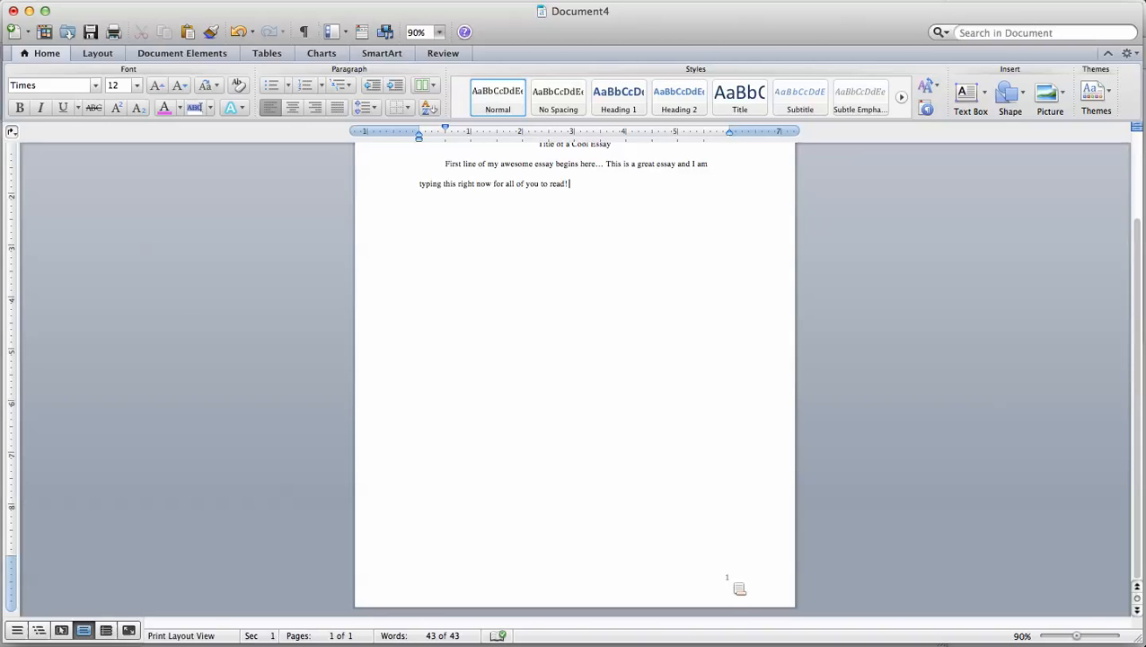
pyautogui.scroll(3, 658, 357)
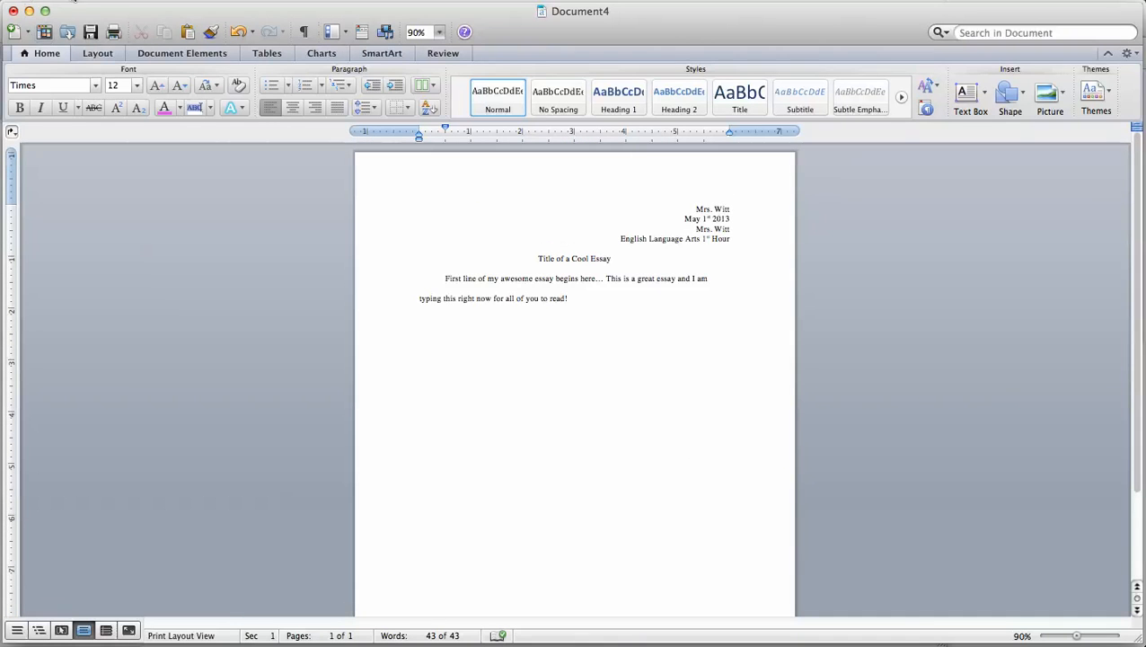
# - Save the document as a .docx in the "first week of school" folder, named with the teacher's name followed by "Example Awesome Essay"
pyautogui.click(95, 1)
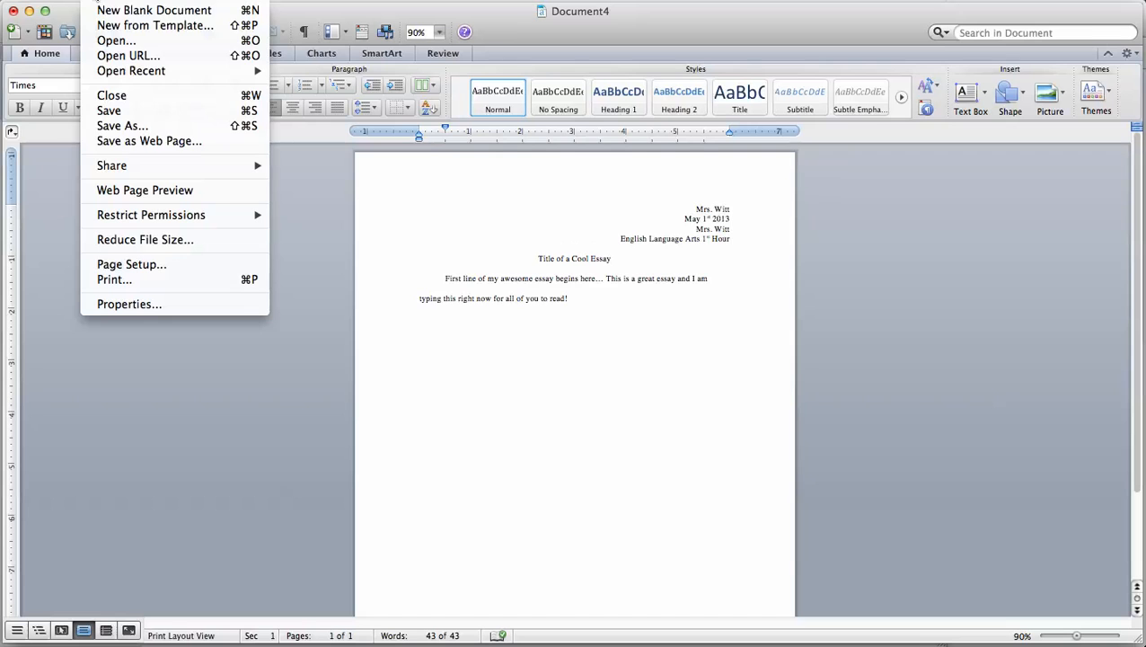
pyautogui.click(114, 128)
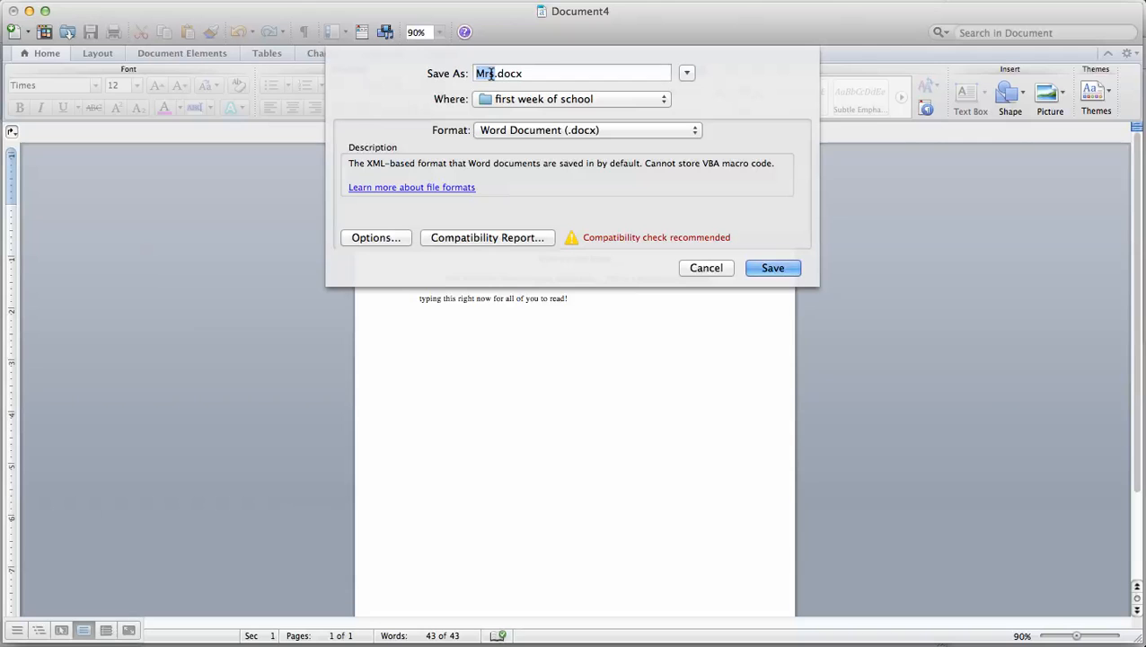
pyautogui.press('Right')
pyautogui.write('Witt Example Awesome Essay')
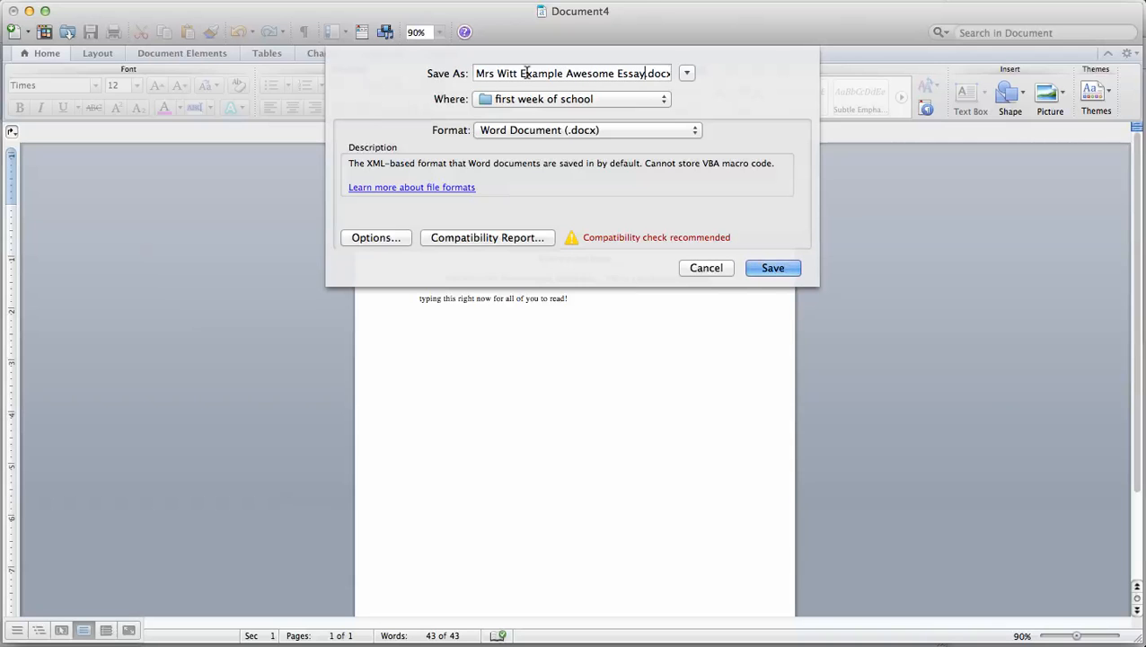
pyautogui.click(771, 268)
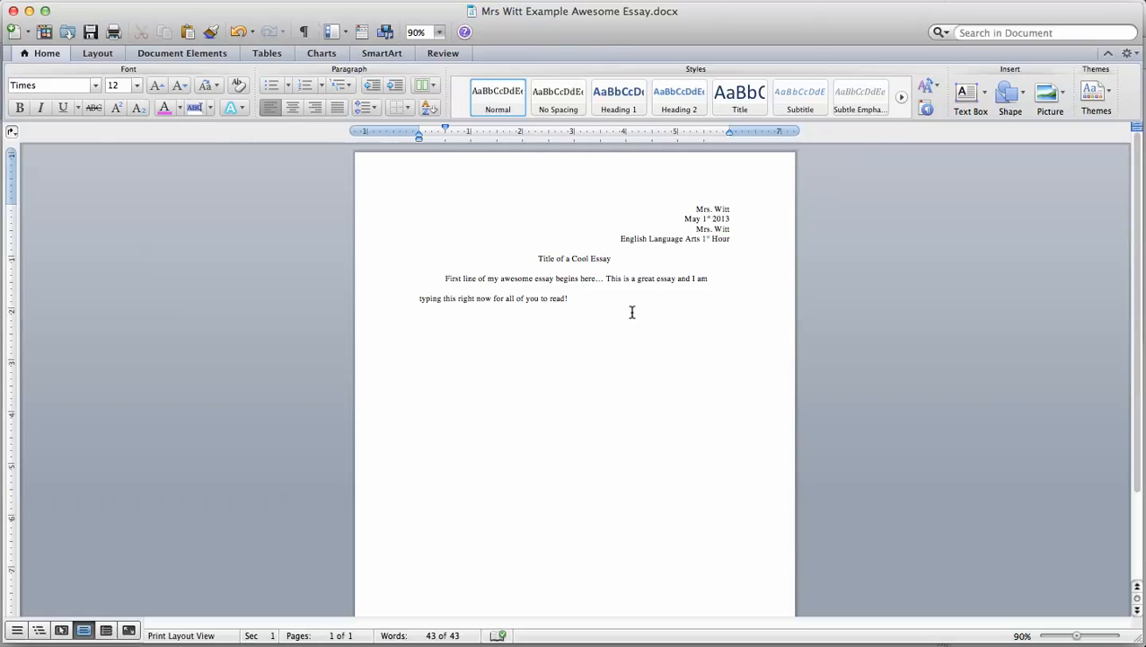
pyautogui.click(803, 0)
pyautogui.click(804, 1)
pyautogui.click(804, 1)
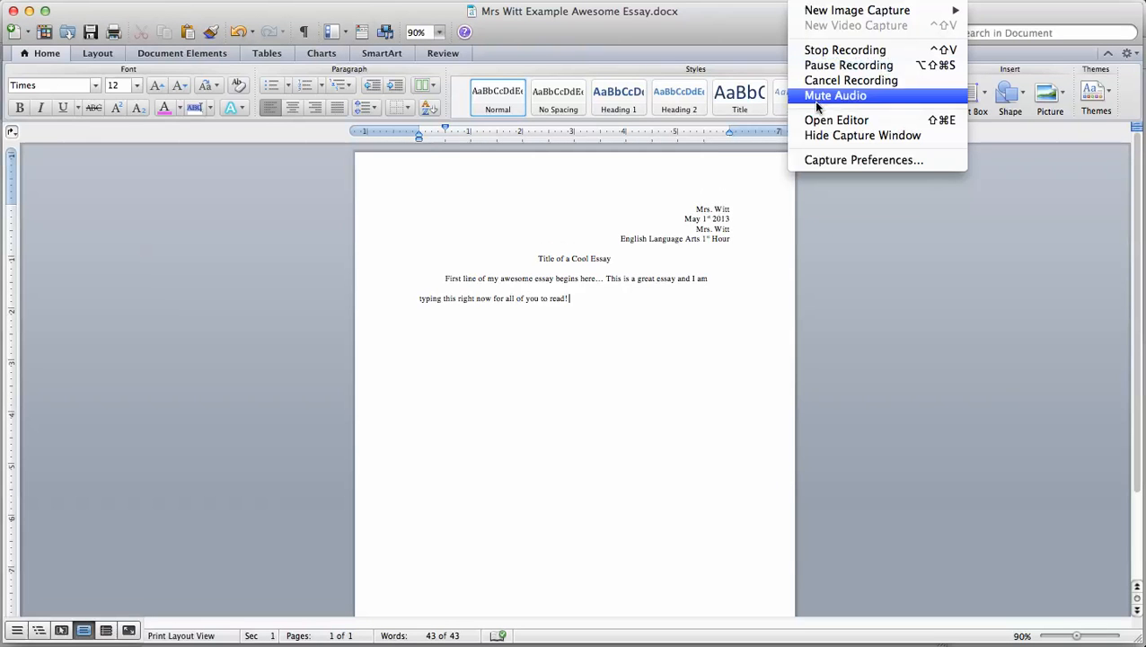